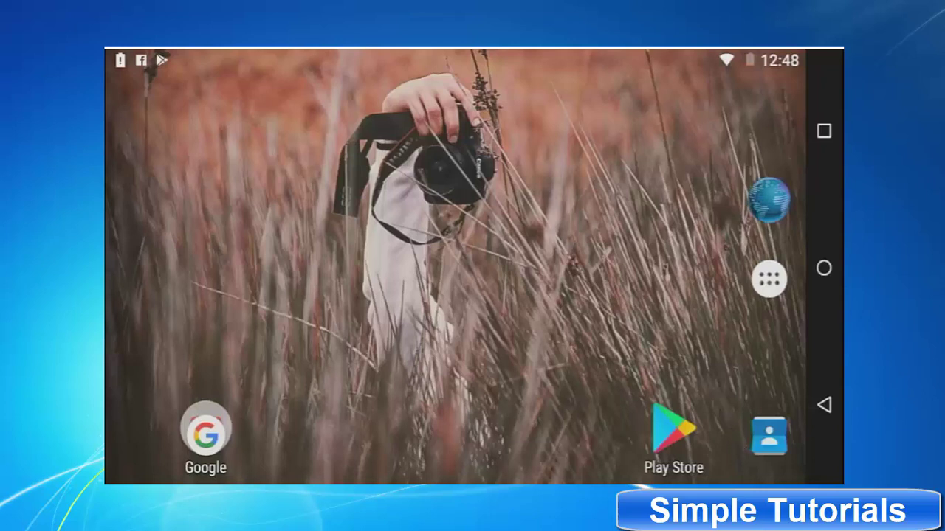
Step: Launch the Google app from the Android home screen
left_click(205, 432)
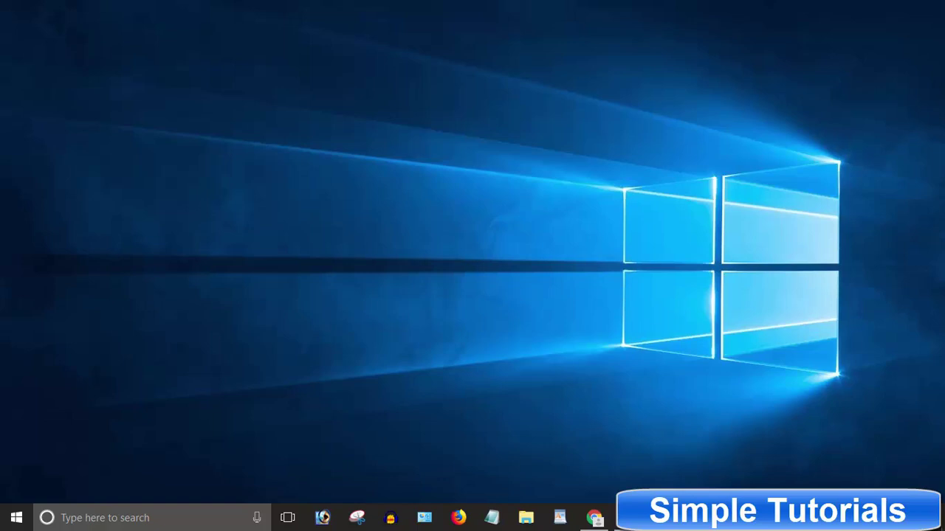
Step: Open the Windows Action Center with Win+A
key("super+a")
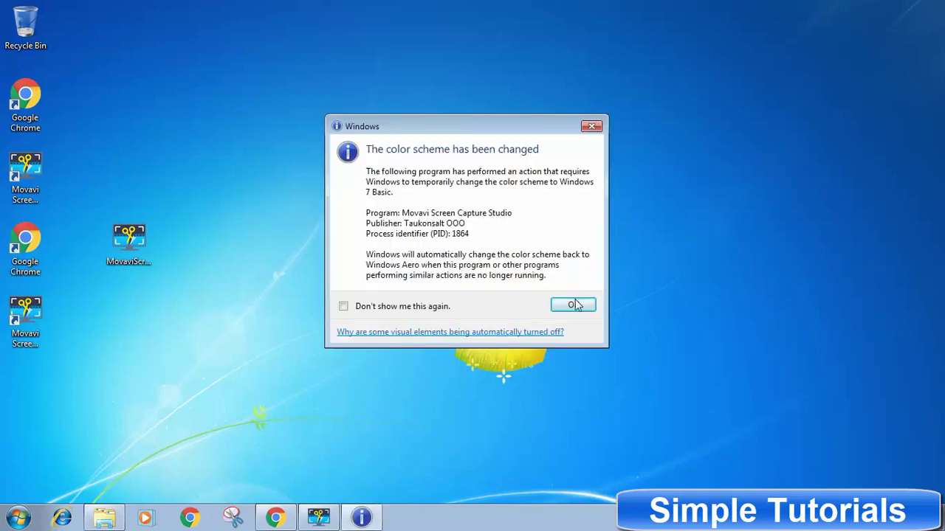
Step: Dismiss the colour scheme notice and open the Users folder on Local Disk (D:)
left_click(568, 309)
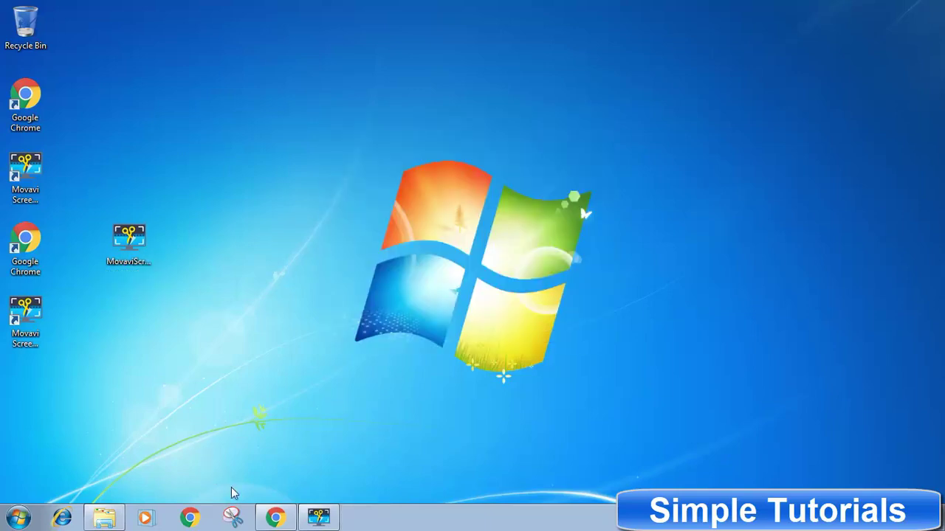
left_click(101, 523)
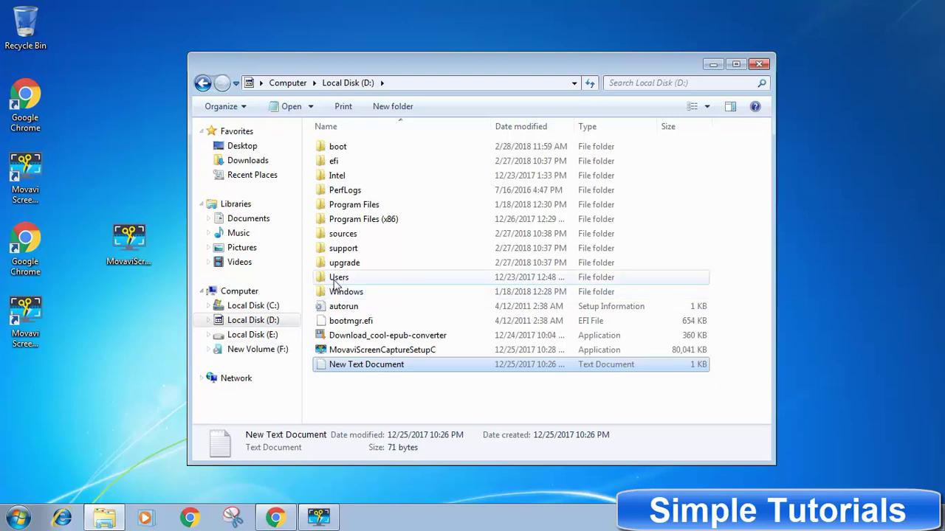
double_click(333, 279)
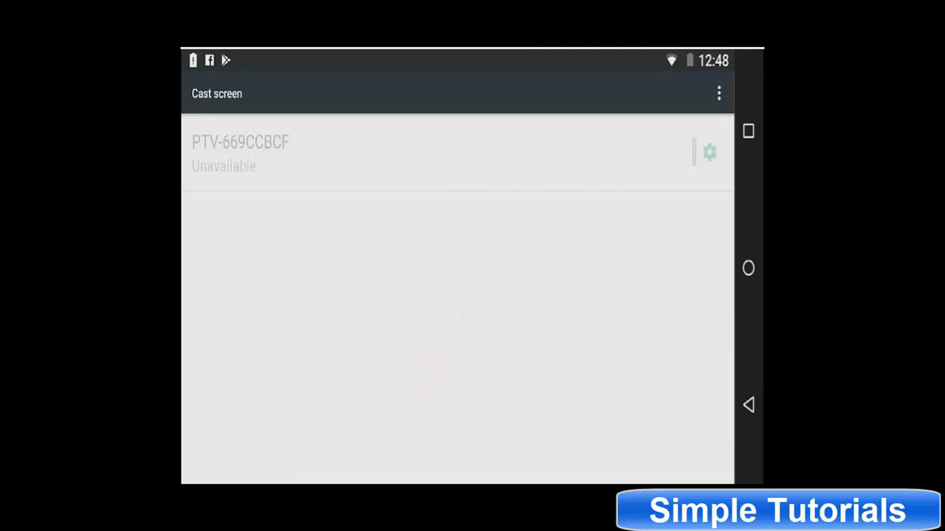
left_click(719, 93)
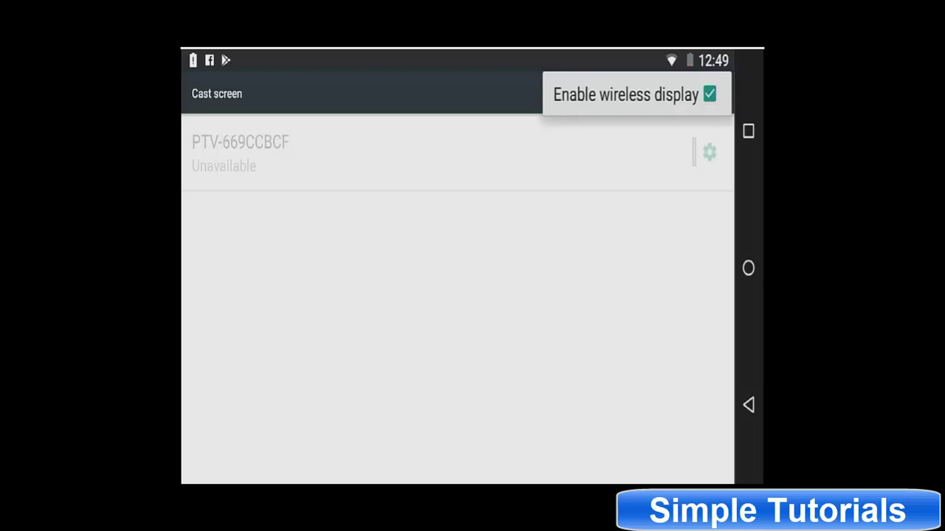
key("Escape")
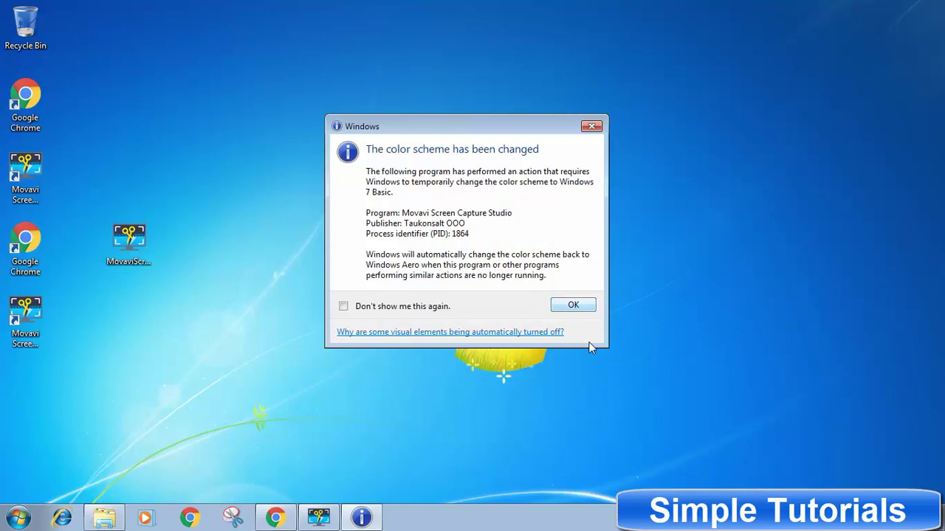
Step: Install AirServer Universal (x64) 5.4.9 through to its 14-day trial activation page
left_click(568, 309)
left_click_drag(404, 234, 611, 235)
left_click(572, 305)
left_click(571, 308)
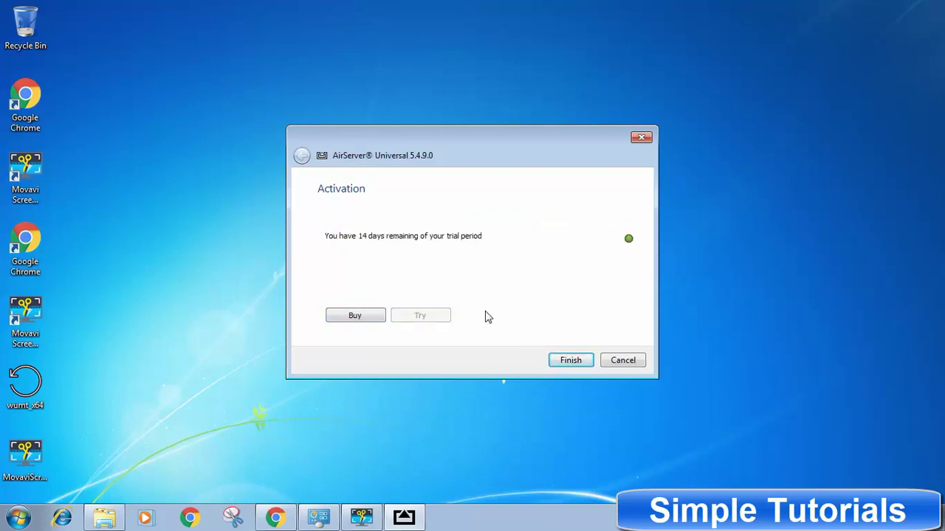
Step: Start the AirServer Universal trial and finish activation
left_click(417, 316)
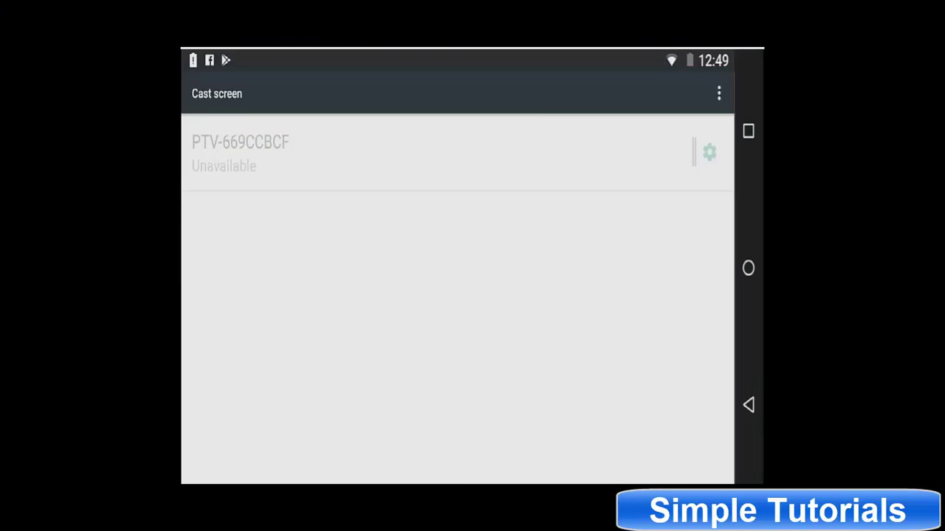
left_click(719, 93)
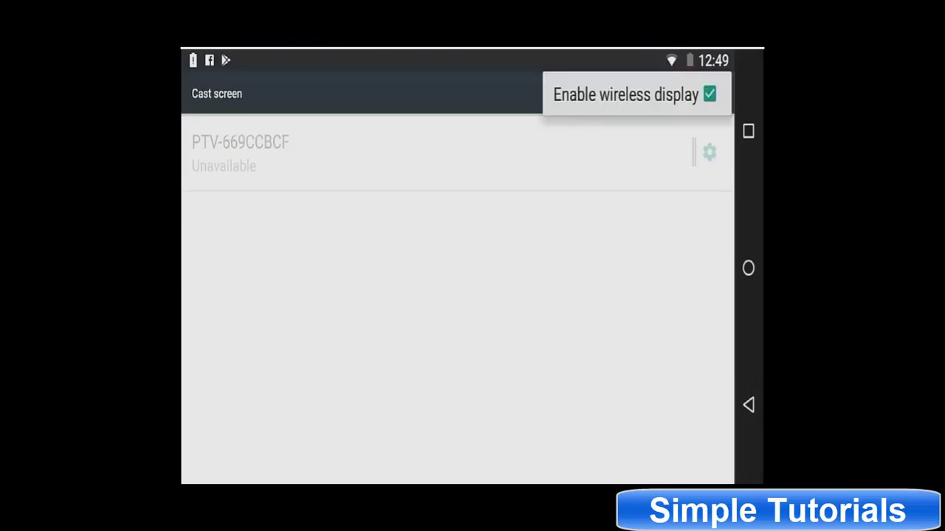
key("Escape")
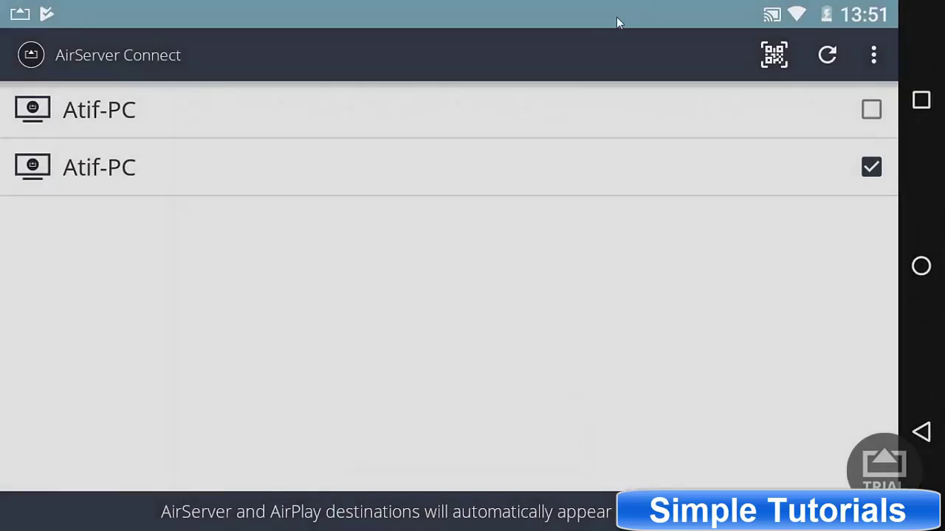
Step: Leave AirServer Connect for the Android home screen
key("Home")
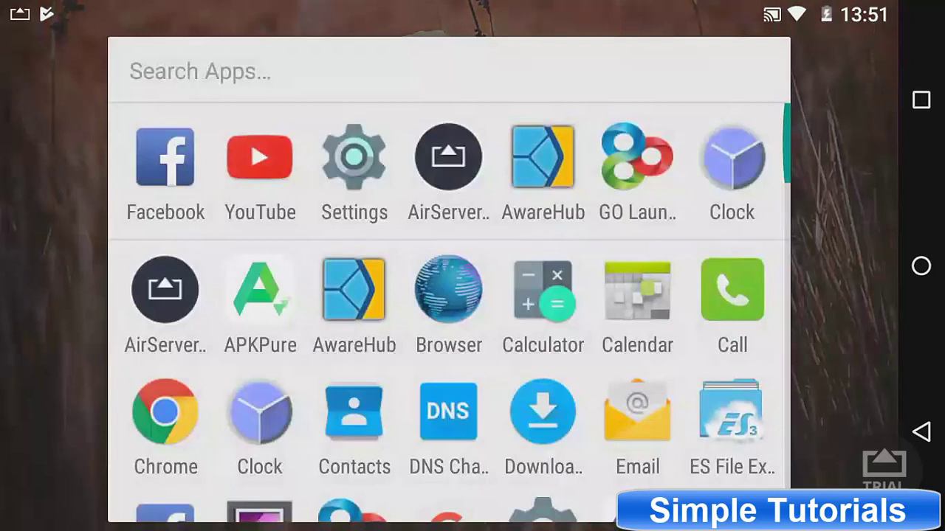
Step: Launch YouTube and play the 'Funny elections coming in my village' video
left_click(259, 157)
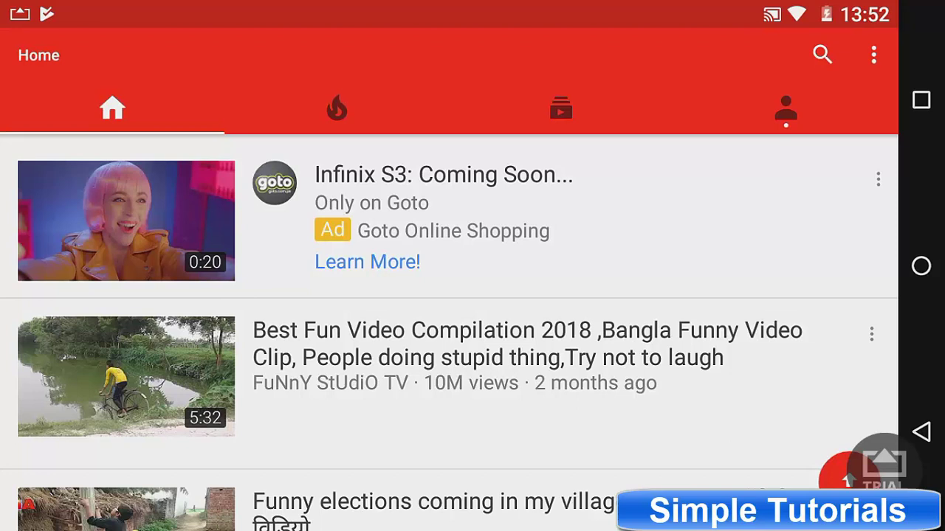
scroll(449, 305, "down", 3)
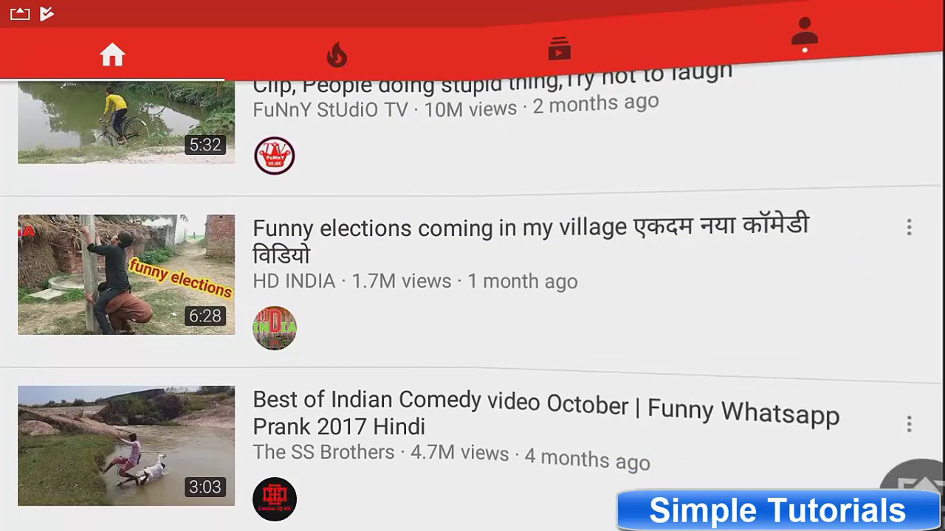
scroll(449, 305, "up", 1)
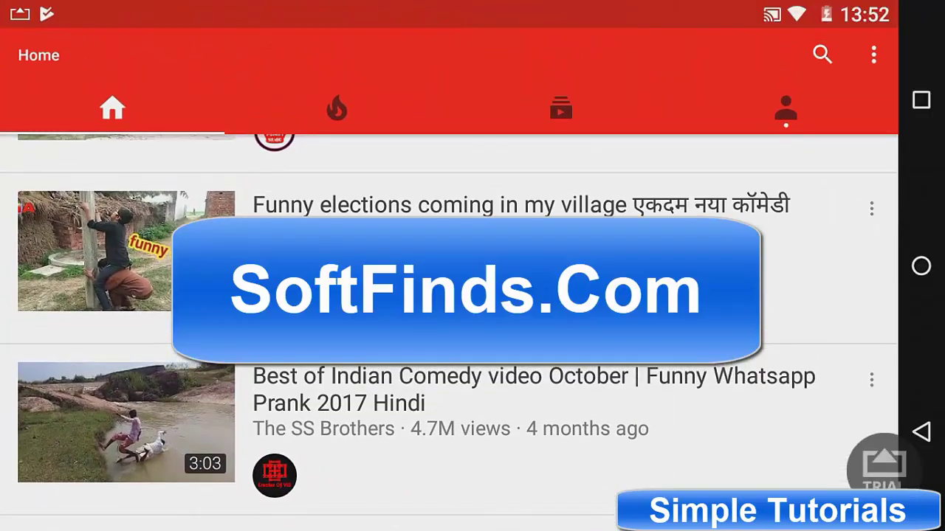
left_click(126, 251)
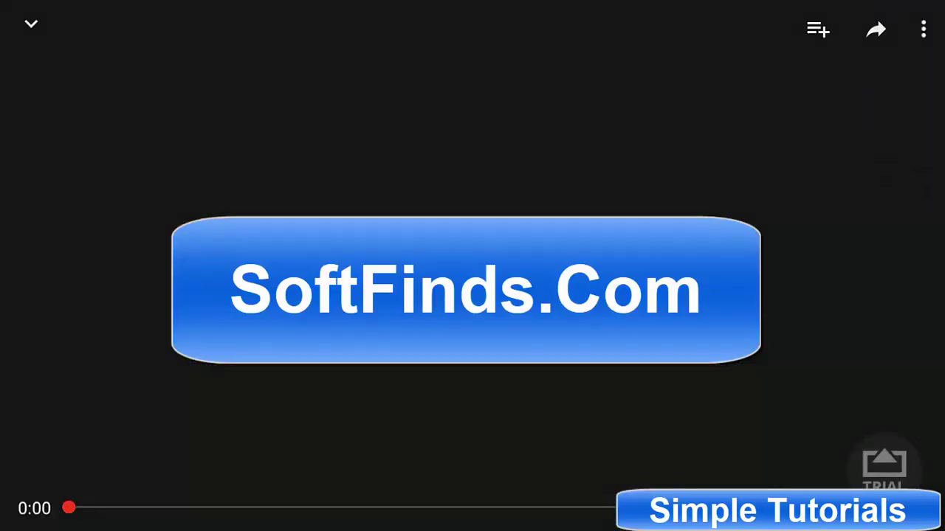